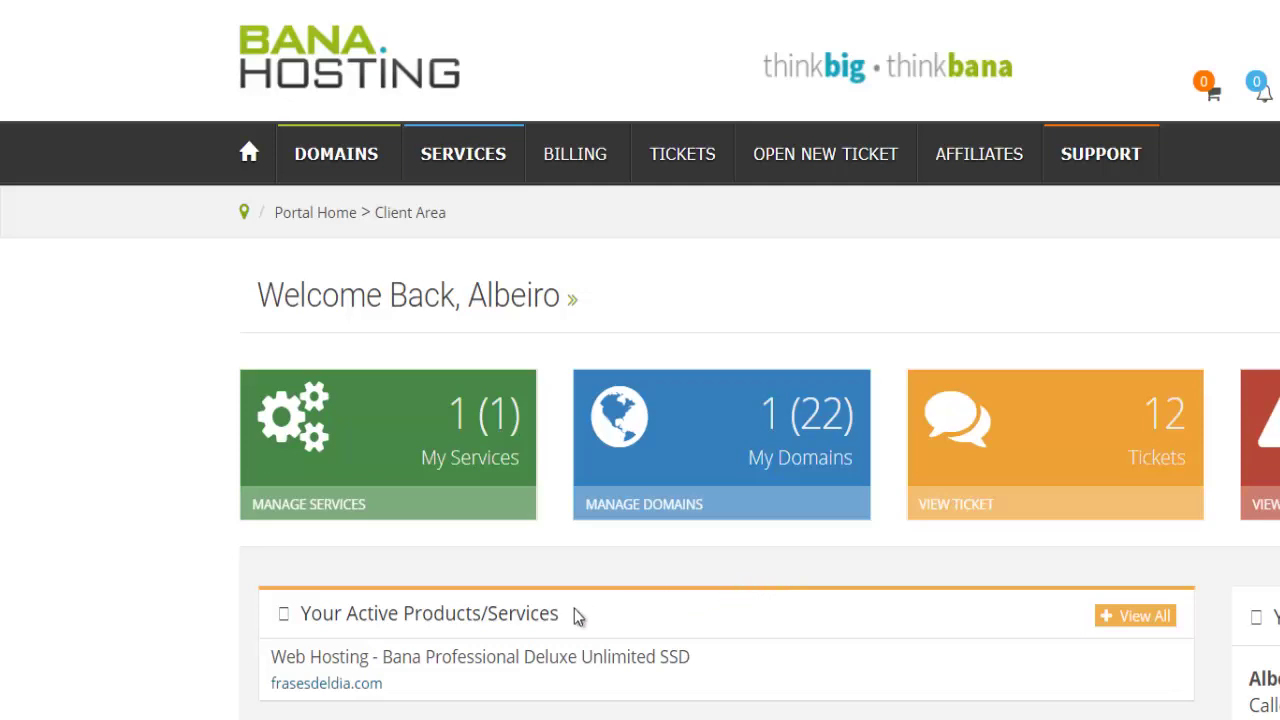
Open the product details of the frasesdeldia.com hosting service and copy its first nameserver
click(460, 432)
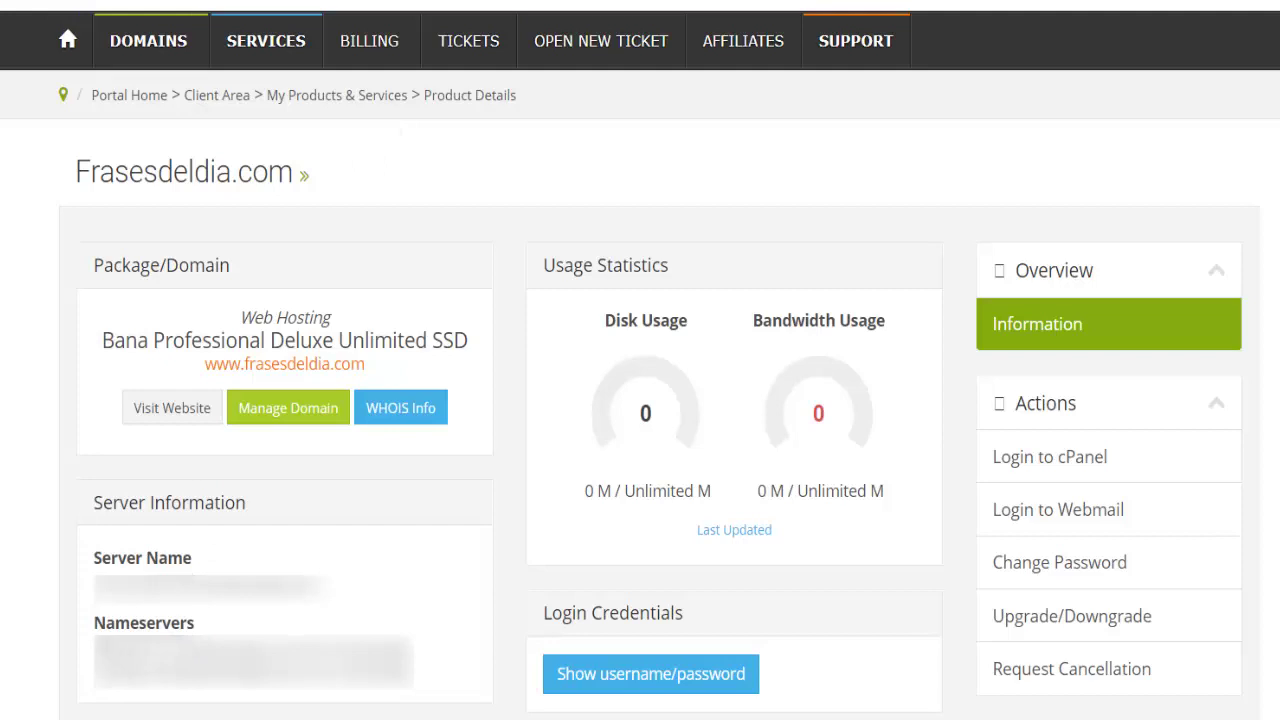
drag(97, 610, 205, 630)
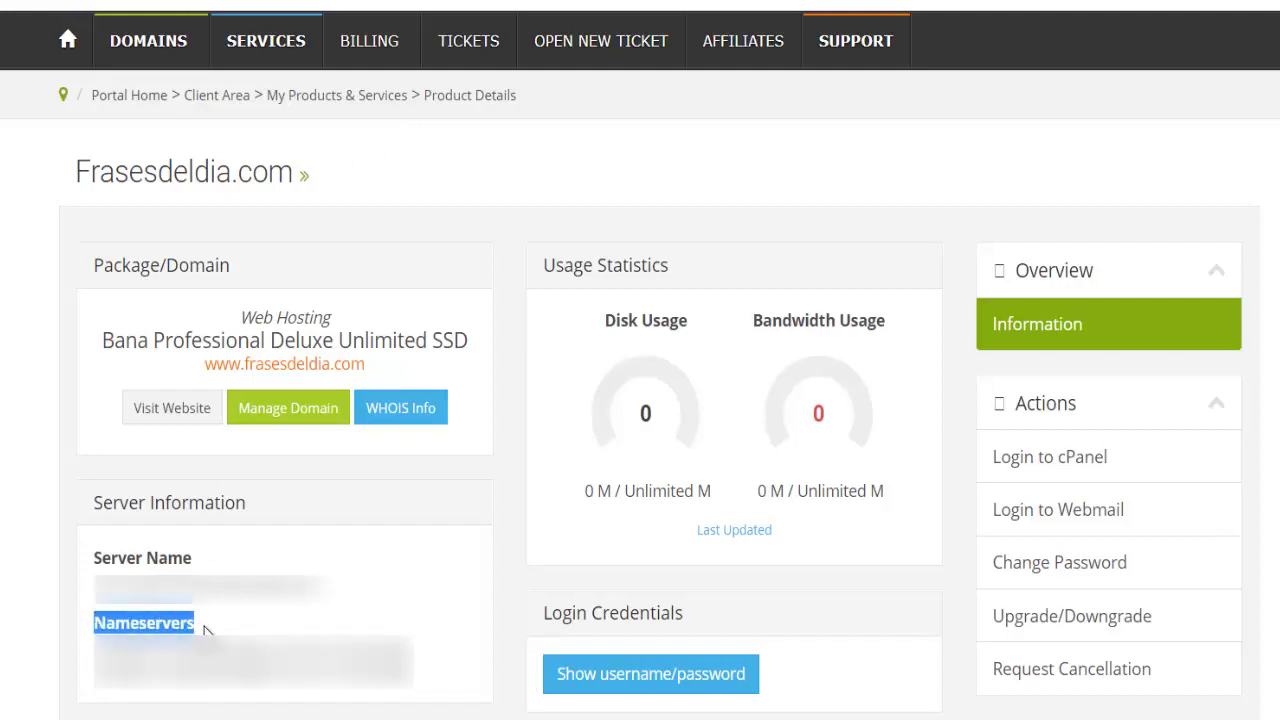
click(205, 630)
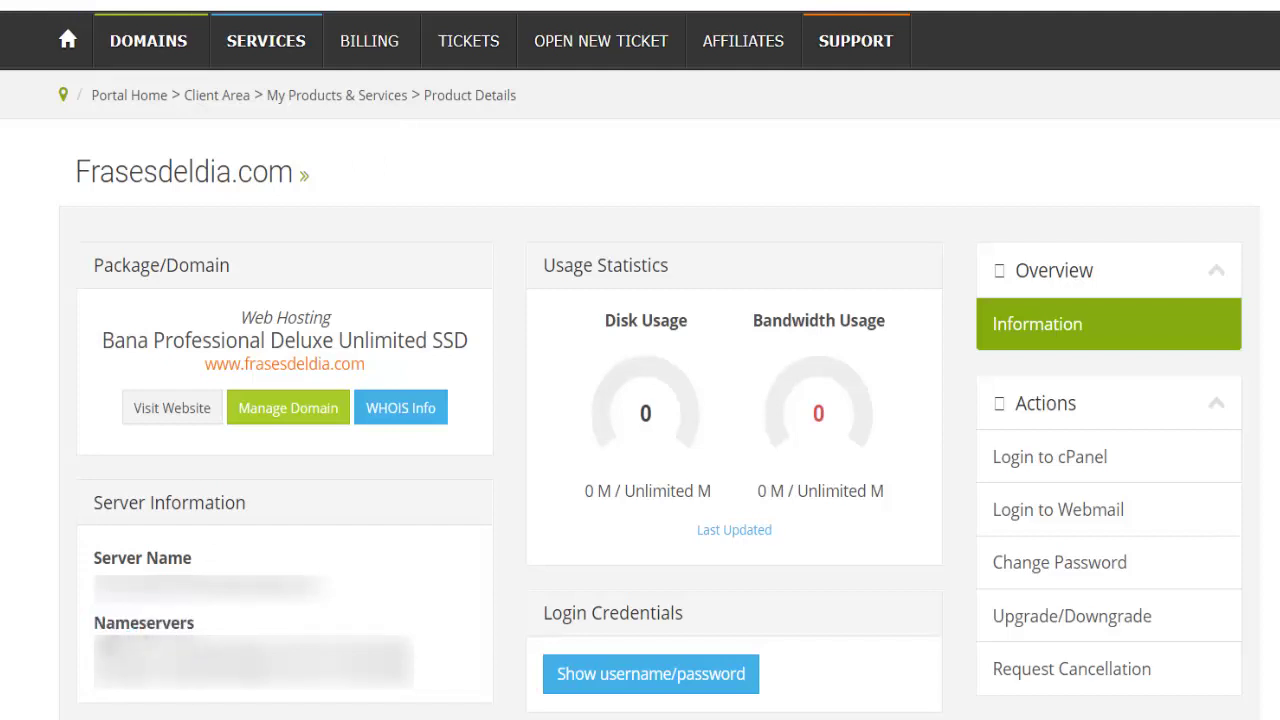
drag(97, 650, 305, 650)
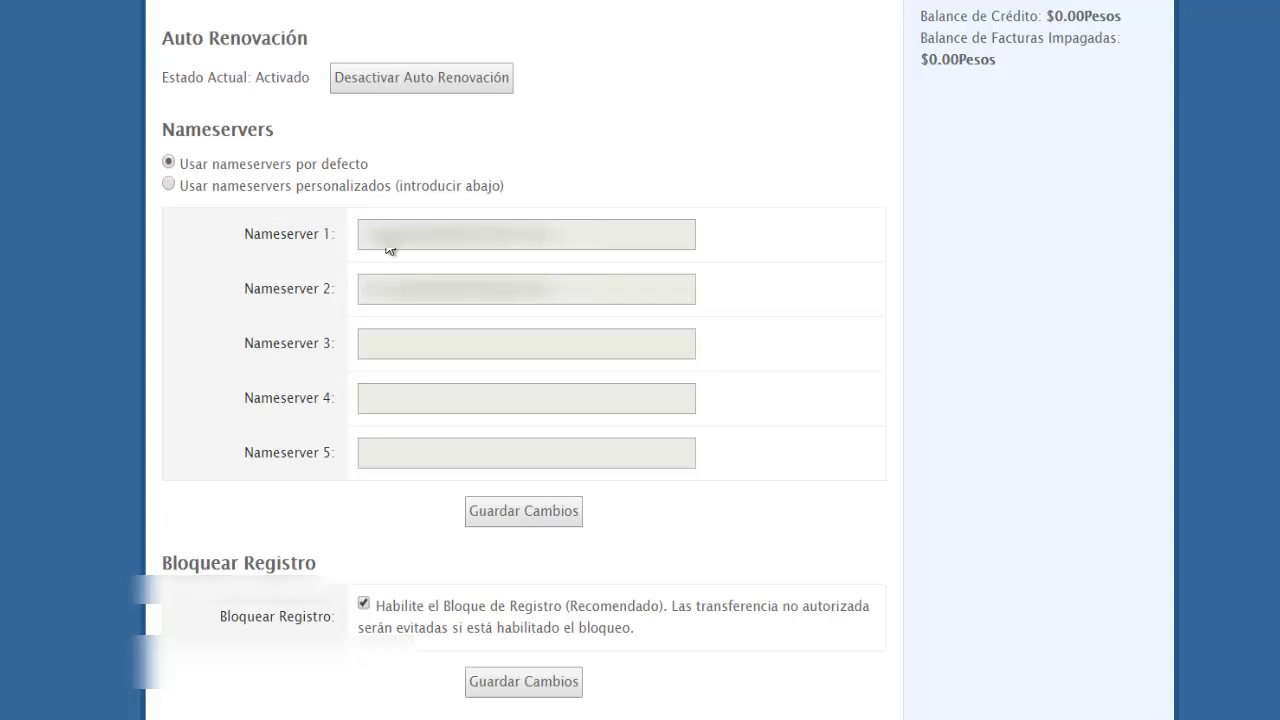
Switch to the domain registrar's page, choose personalized nameservers and replace Nameserver 1 with the hosting's first nameserver
click(168, 184)
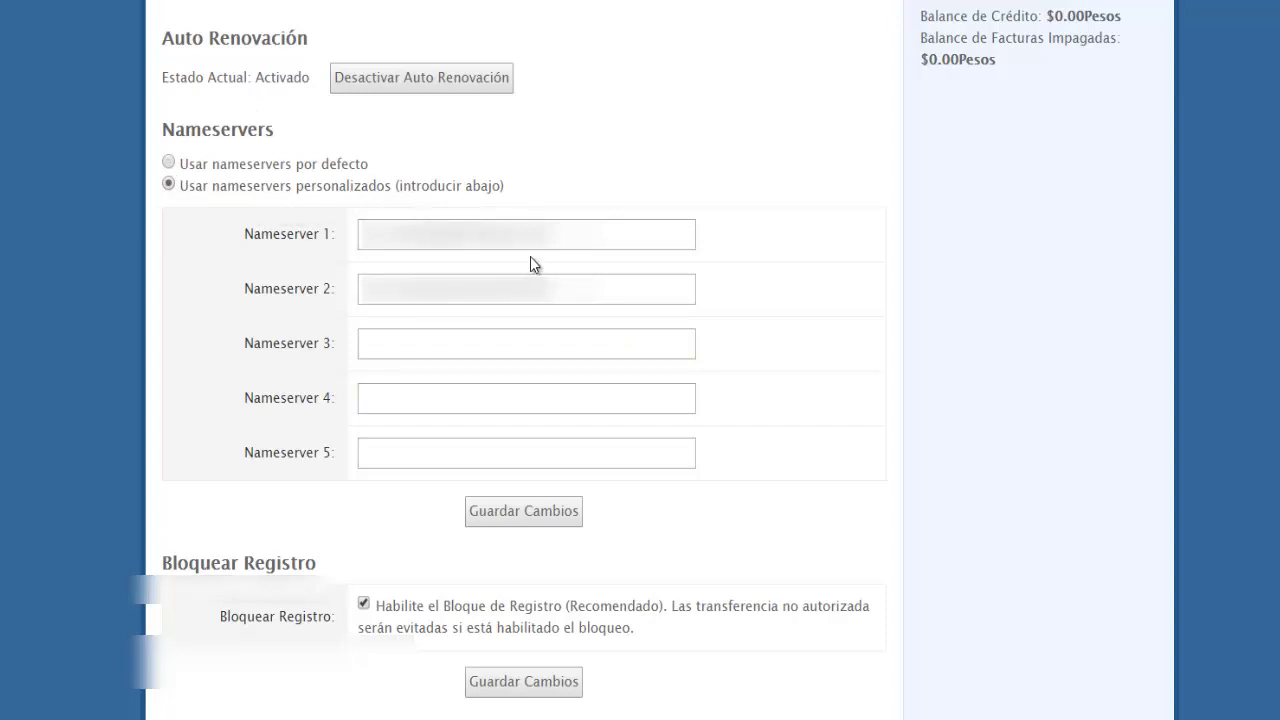
drag(582, 238, 276, 240)
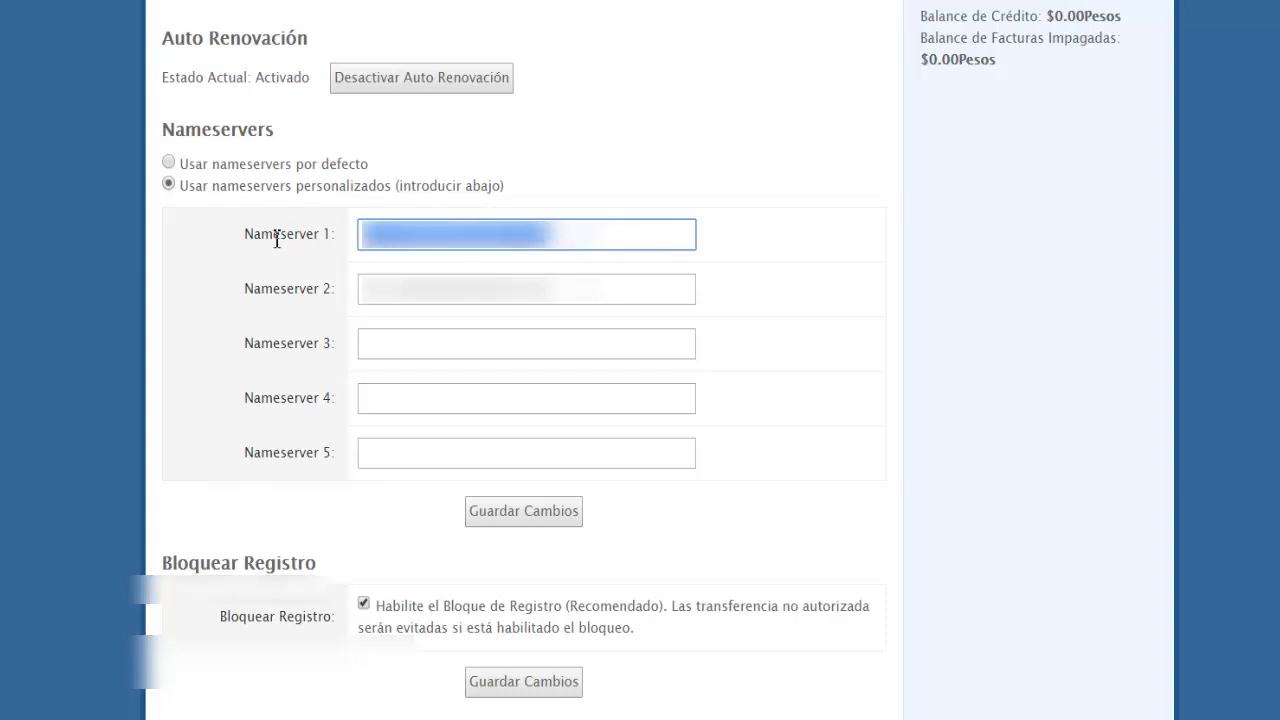
click(276, 240)
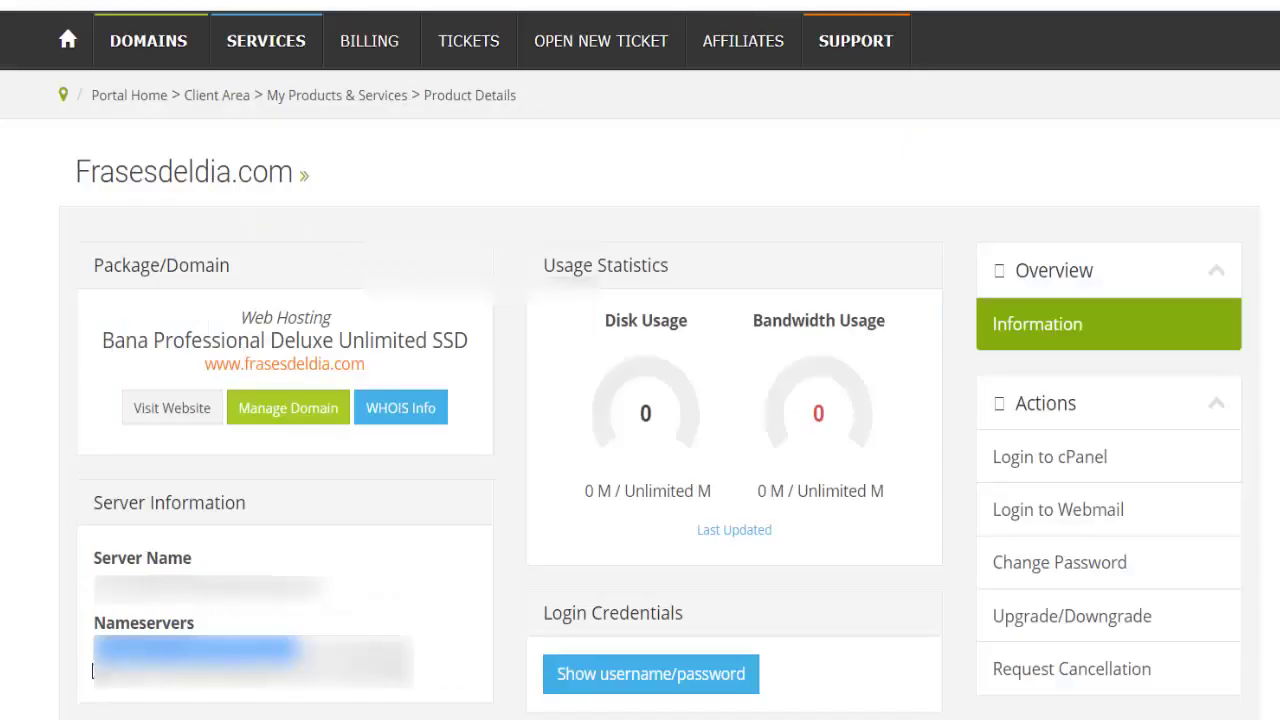
Copy the hosting's second nameserver into Nameserver 2 at the registrar and save the nameserver changes
drag(96, 665, 310, 665)
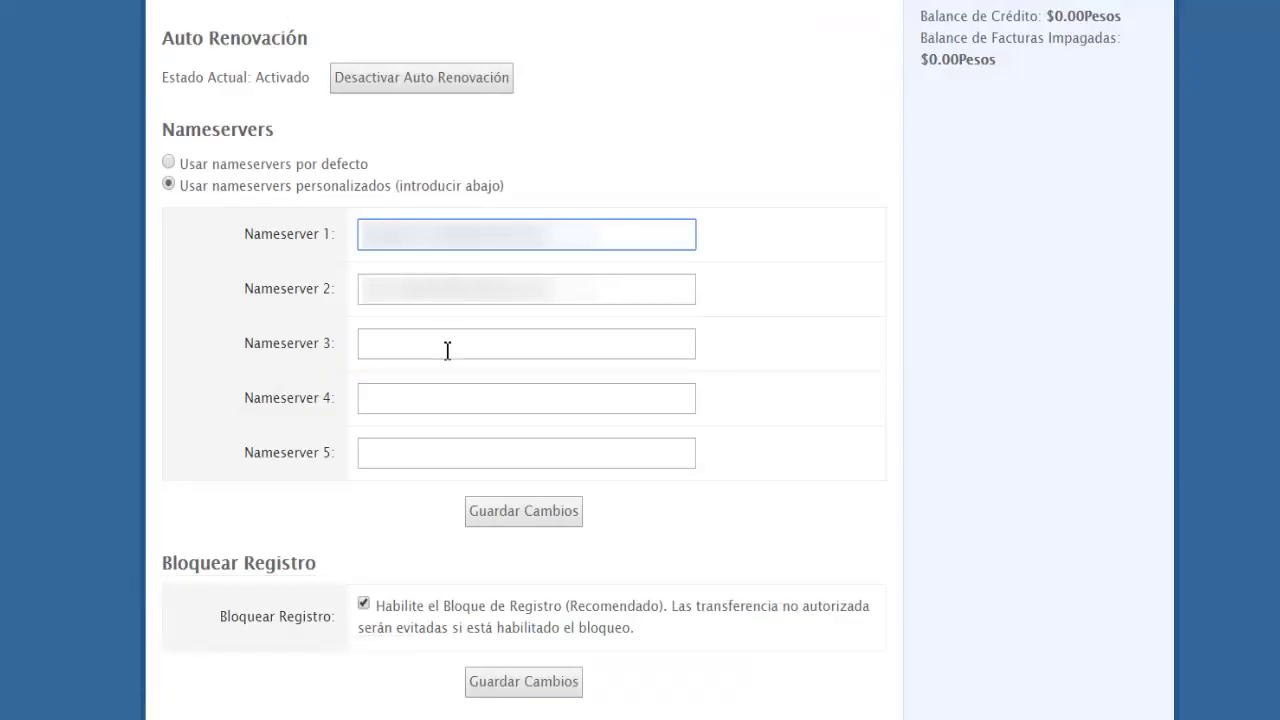
drag(575, 303, 275, 297)
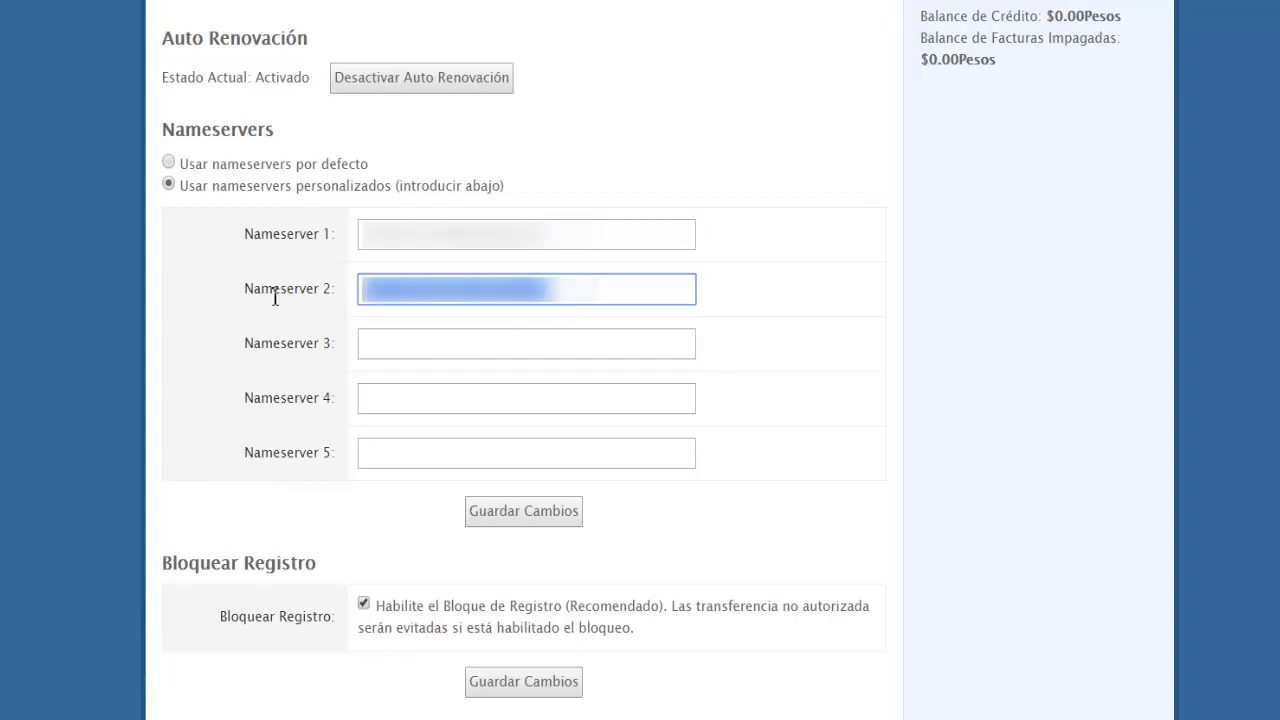
key(ctrl+v)
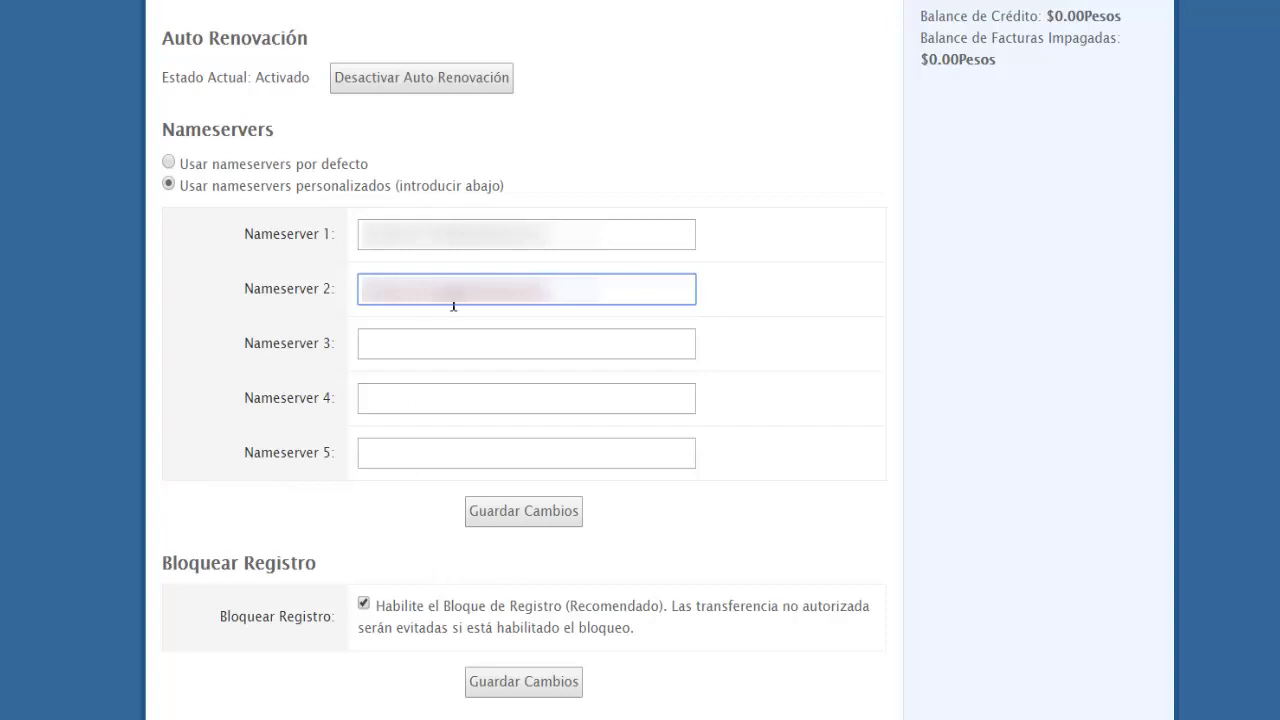
click(531, 515)
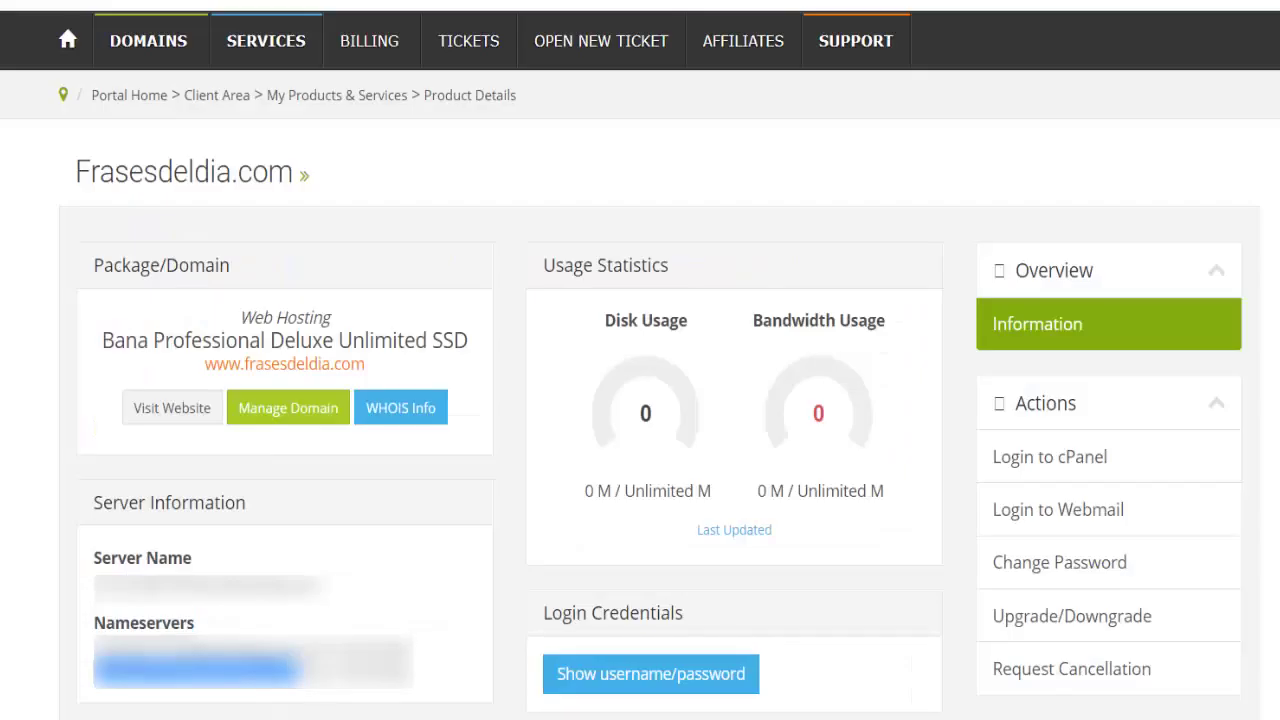
Open the nameserver settings of the active domain frasesdeldia.com in the hosting portal and submit its custom banahosting.com nameservers
click(138, 52)
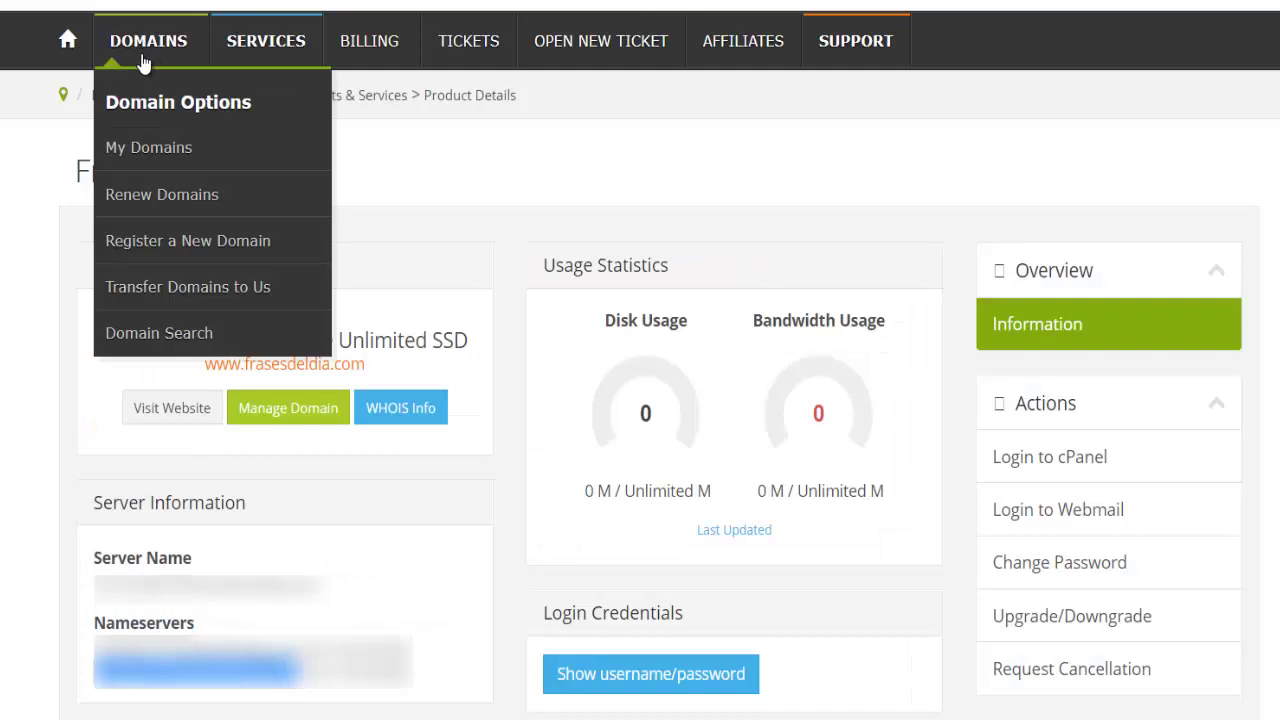
click(143, 150)
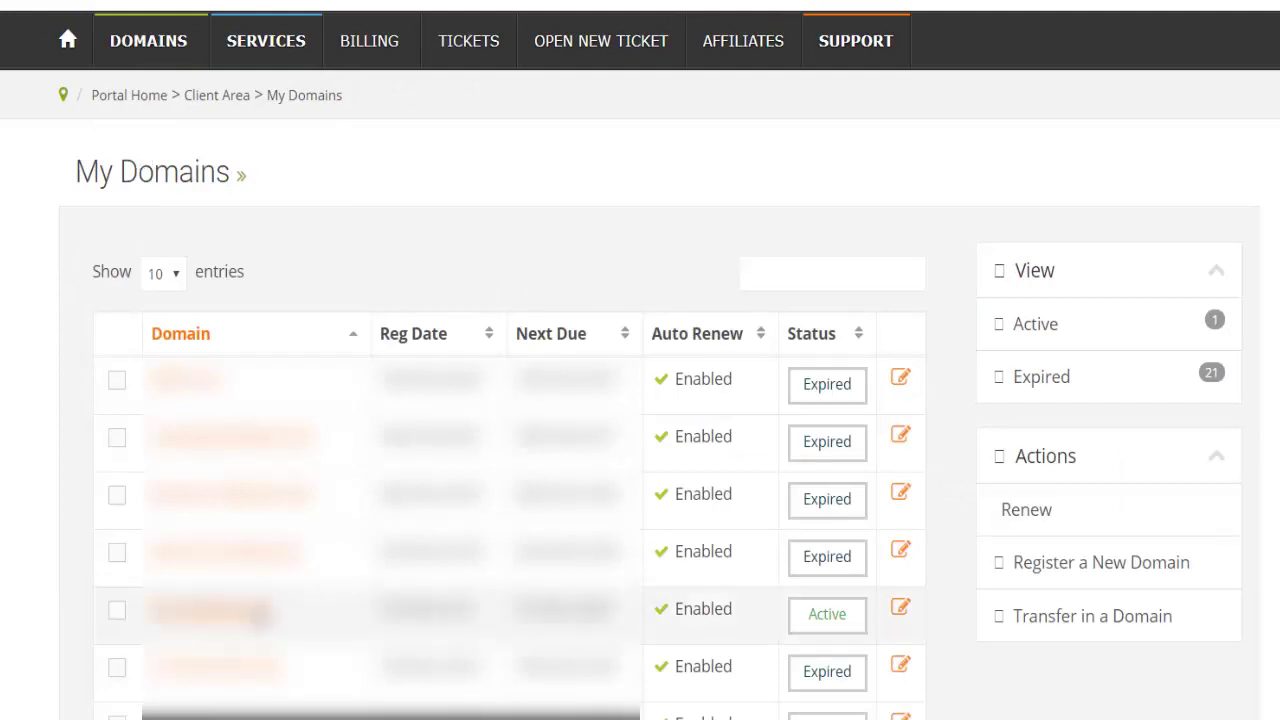
click(829, 628)
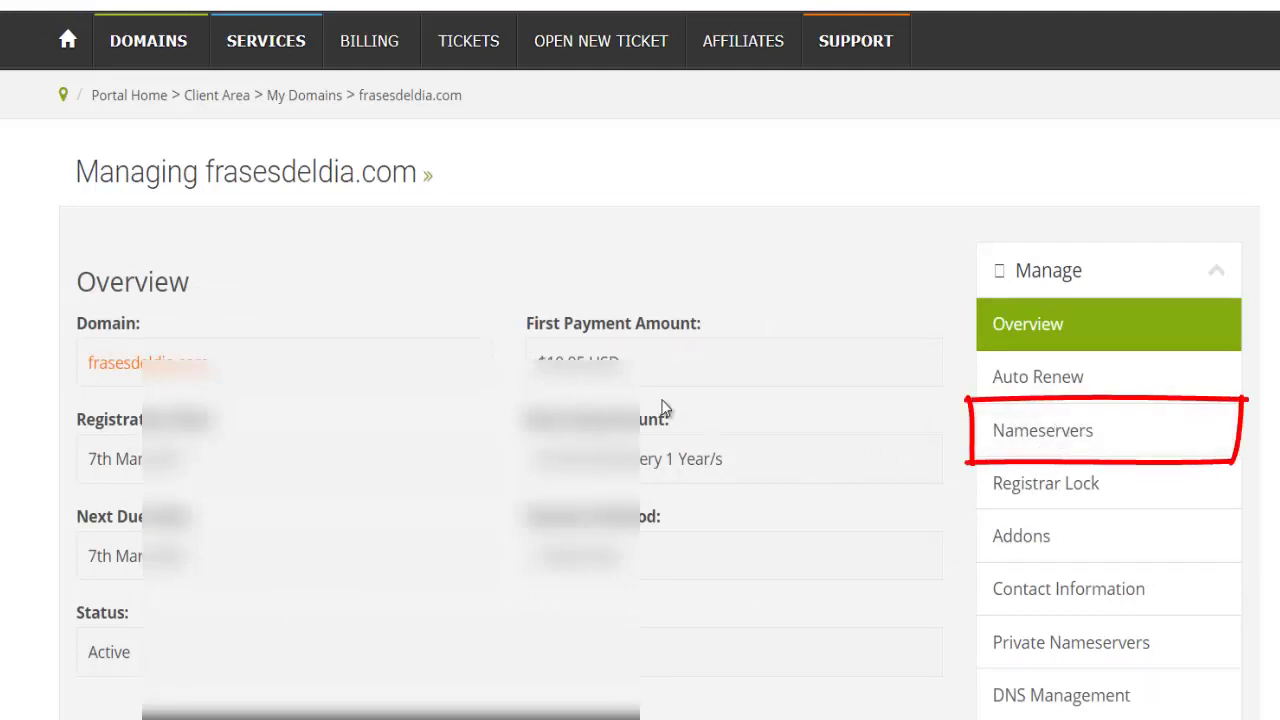
click(1040, 433)
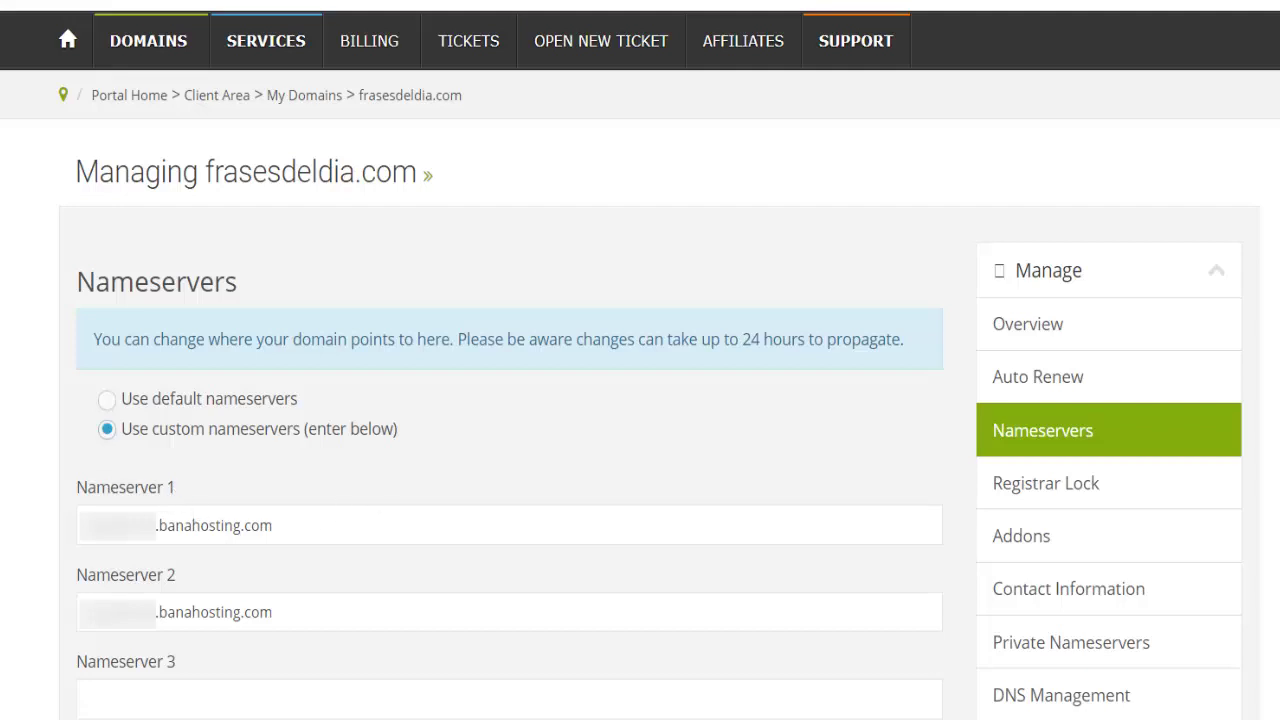
scroll(1200, 290, down, 5)
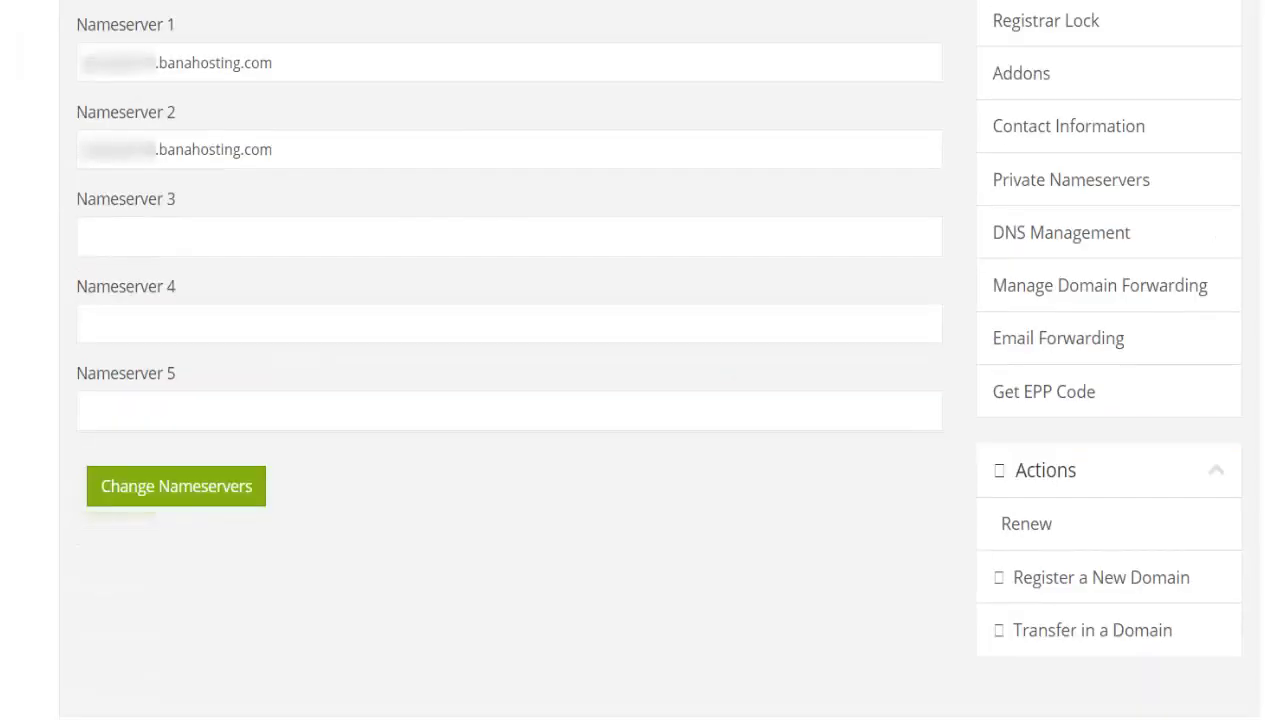
click(159, 503)
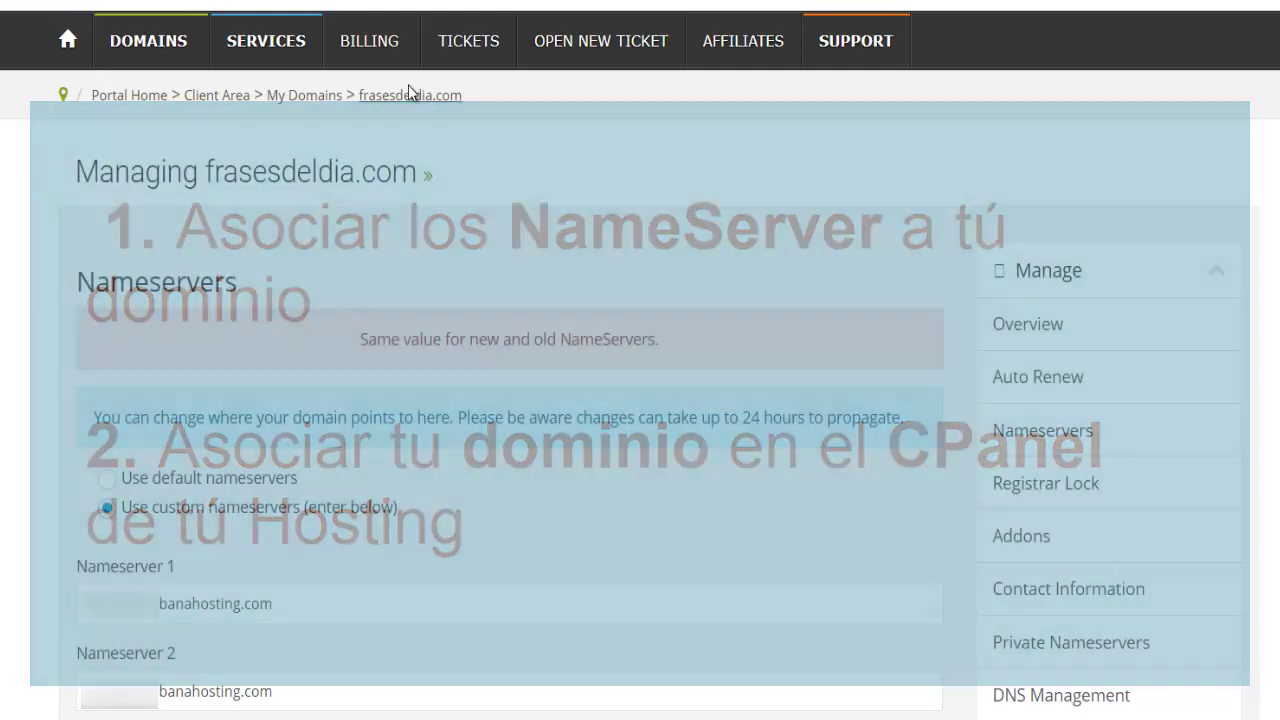
Open the Bana Professional Deluxe Unlimited SSD service from the owned services and log in to its cPanel
click(300, 55)
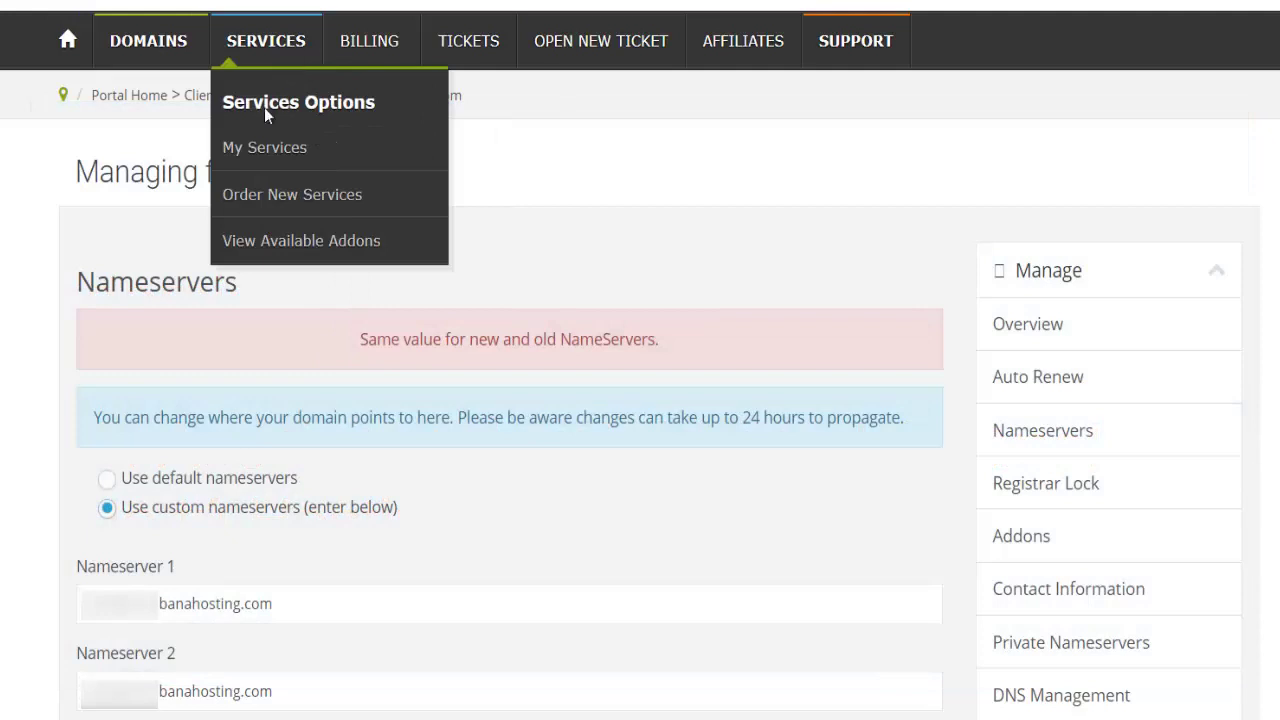
click(251, 157)
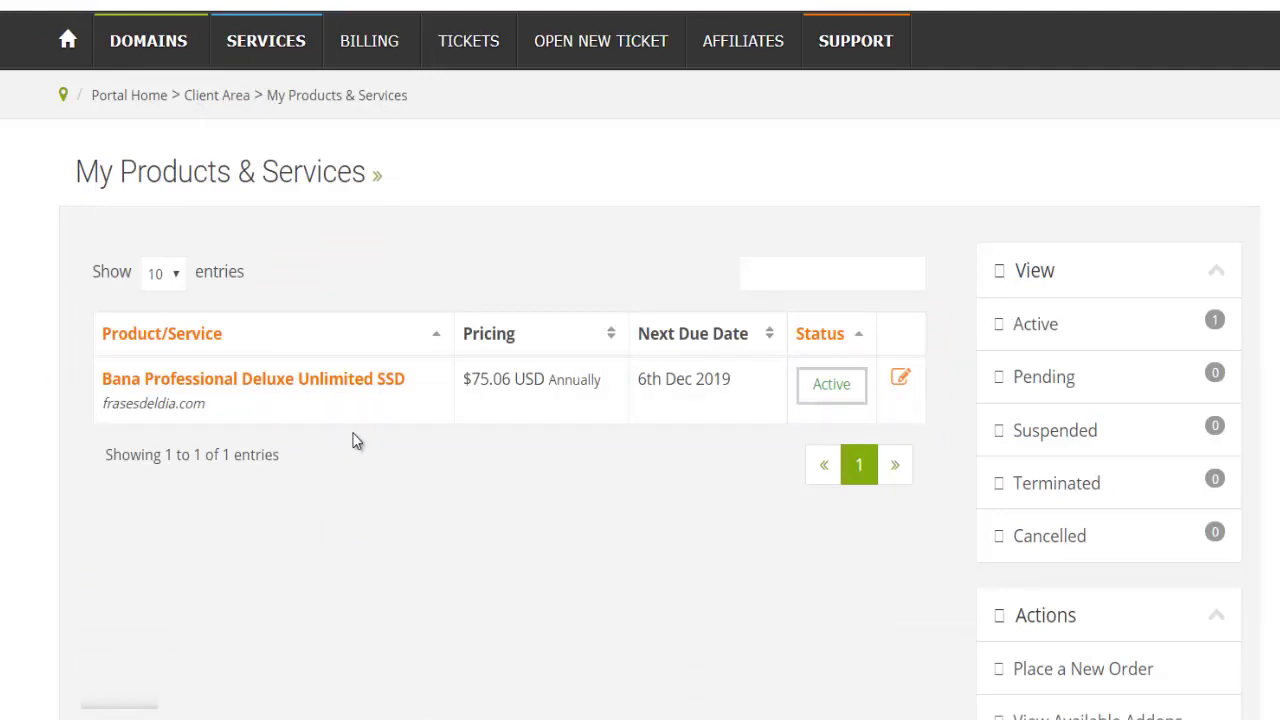
click(376, 388)
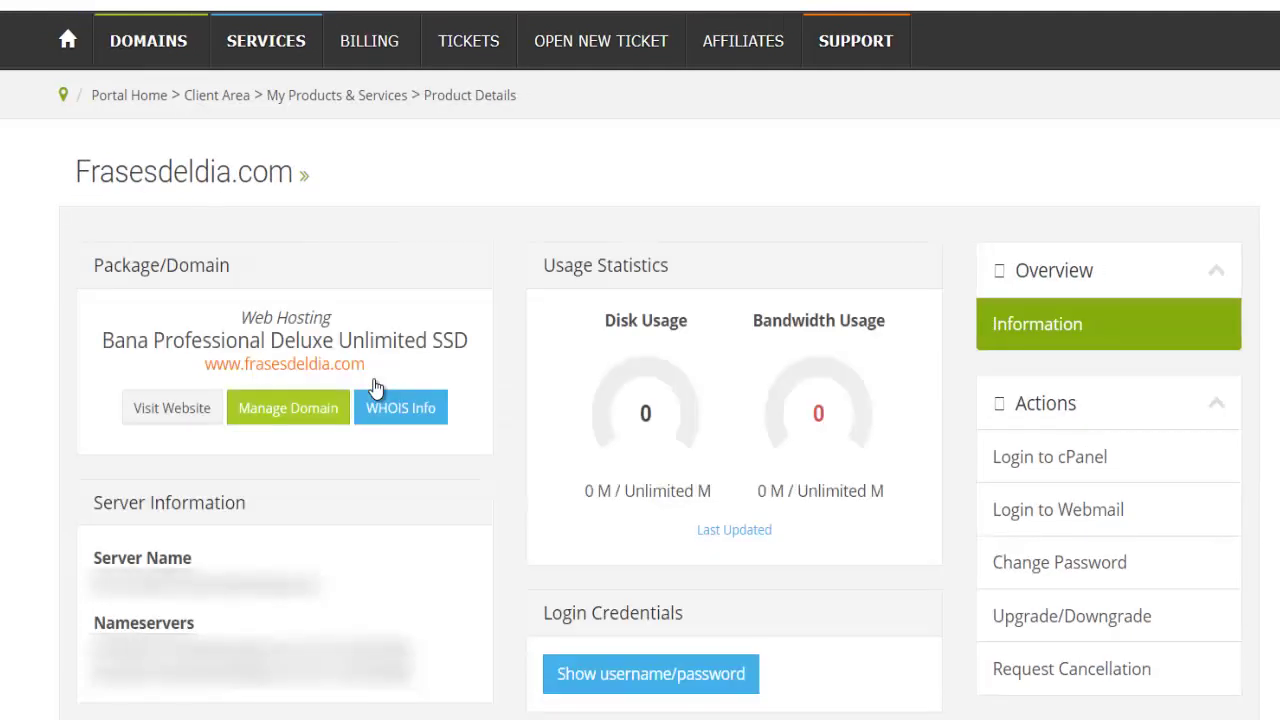
click(1058, 474)
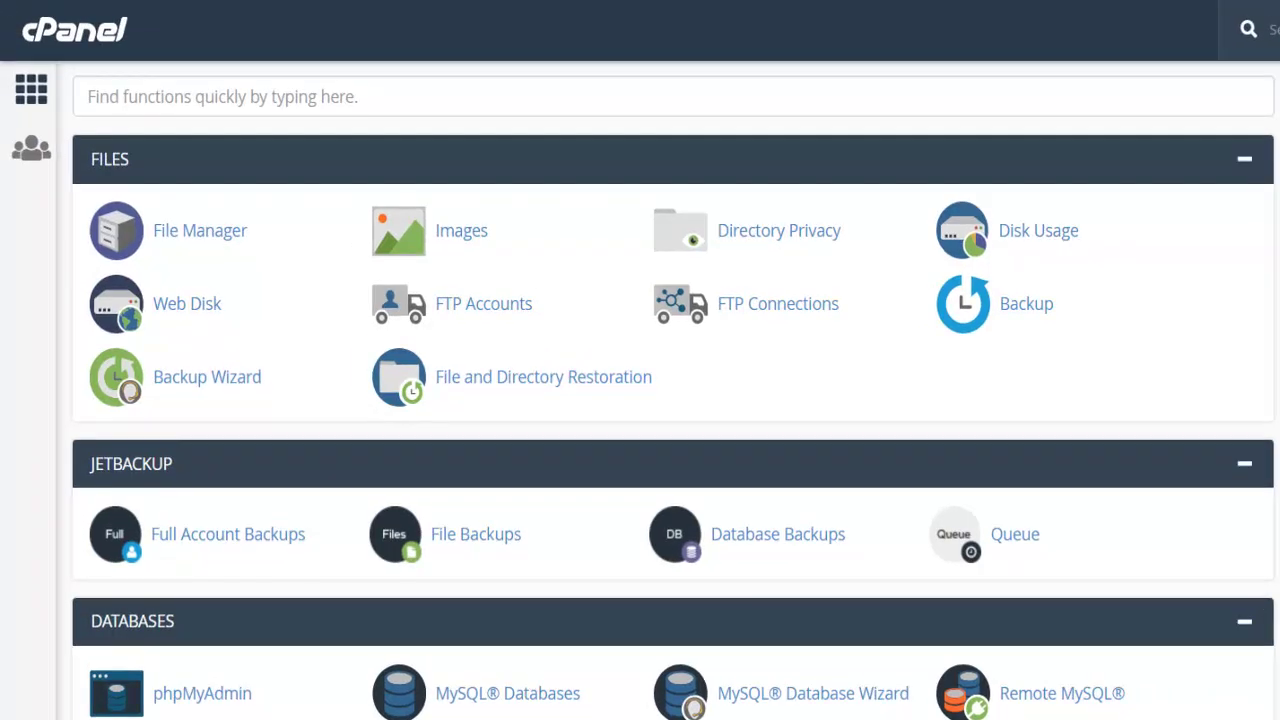
Open the Domains tool in cPanel and bring up the form for creating a new domain
scroll(673, 390, down, 2)
scroll(673, 390, down, 1)
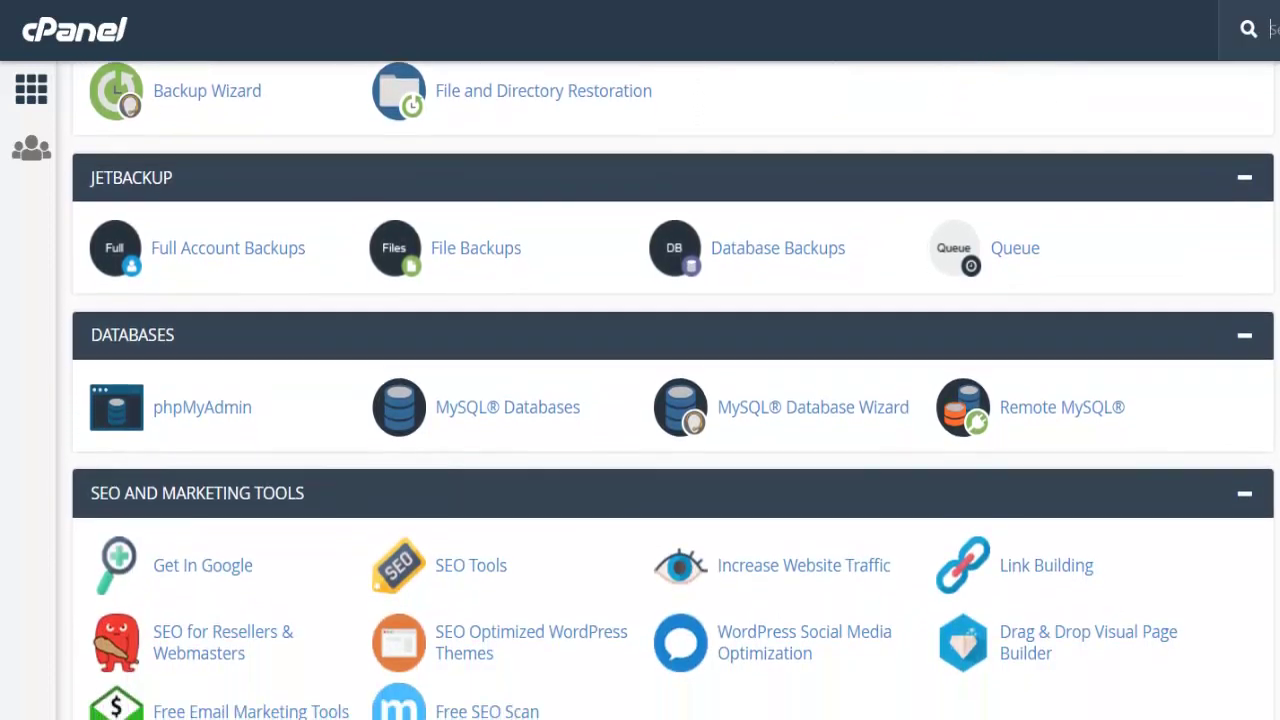
scroll(690, 610, down, 4)
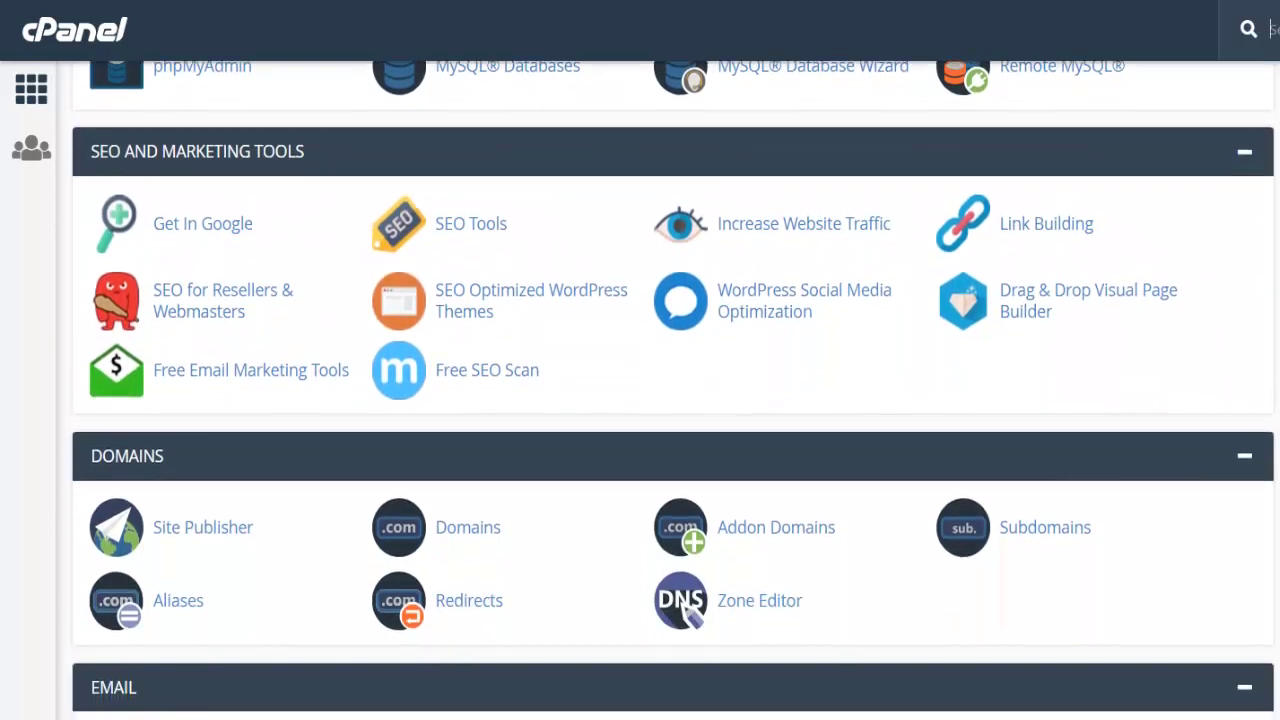
scroll(690, 610, down, 1)
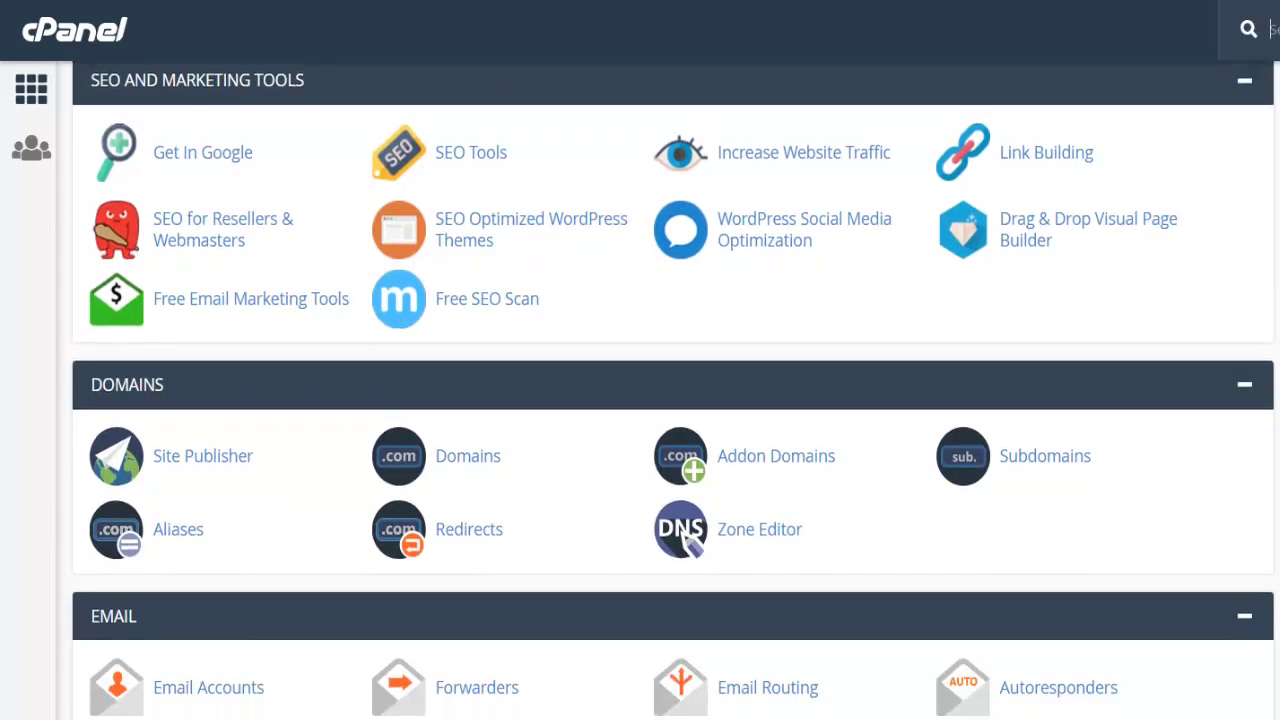
click(484, 473)
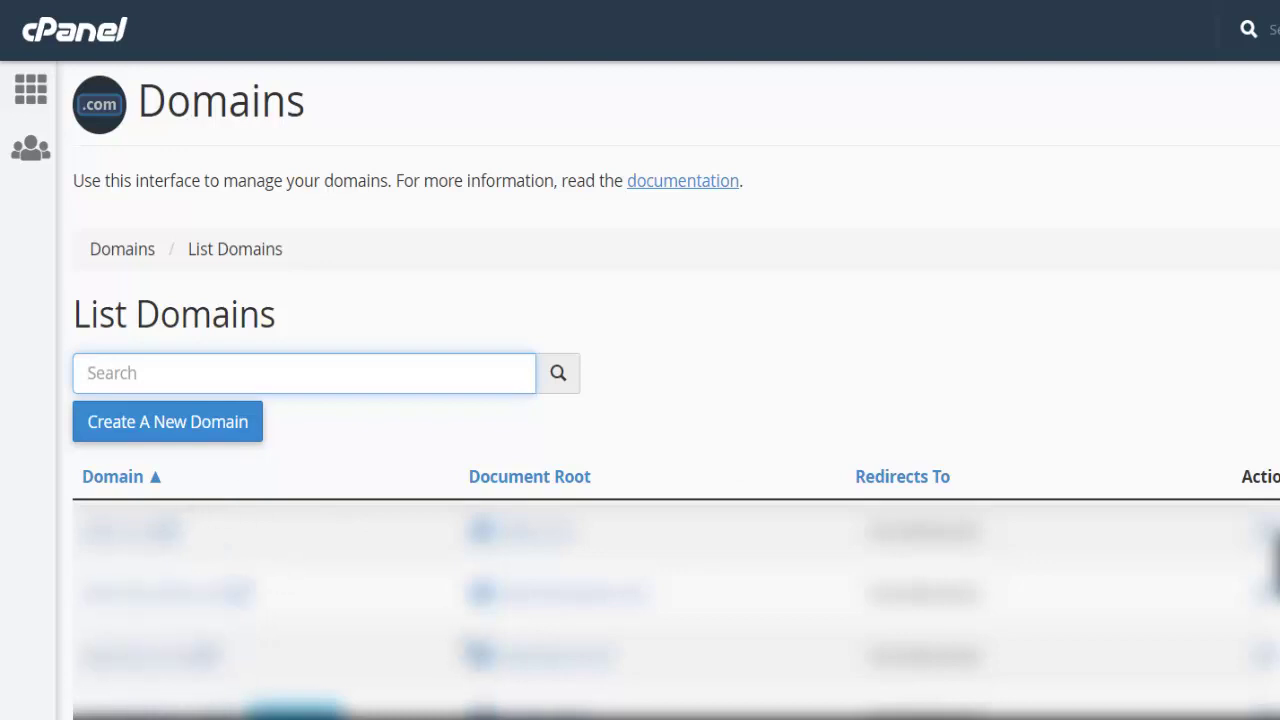
click(153, 430)
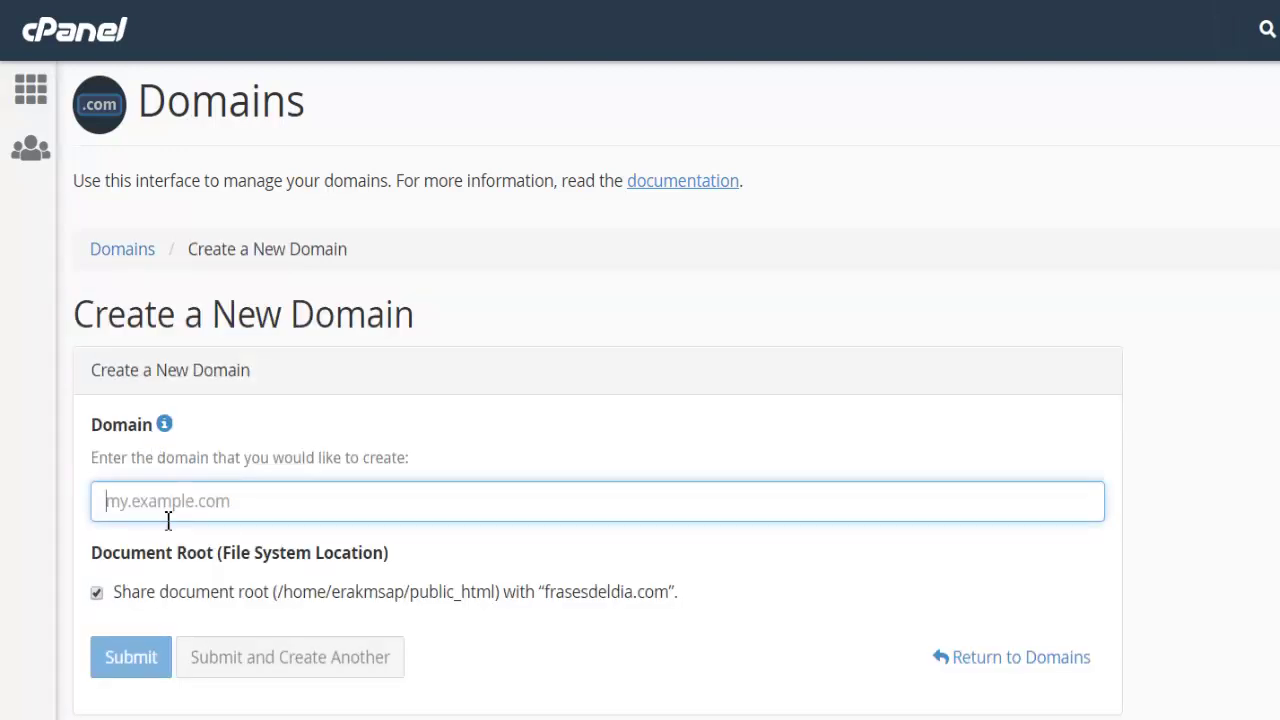
Try tudominio.com.mx as the name of the new domain and clear the entry
text(tudo)
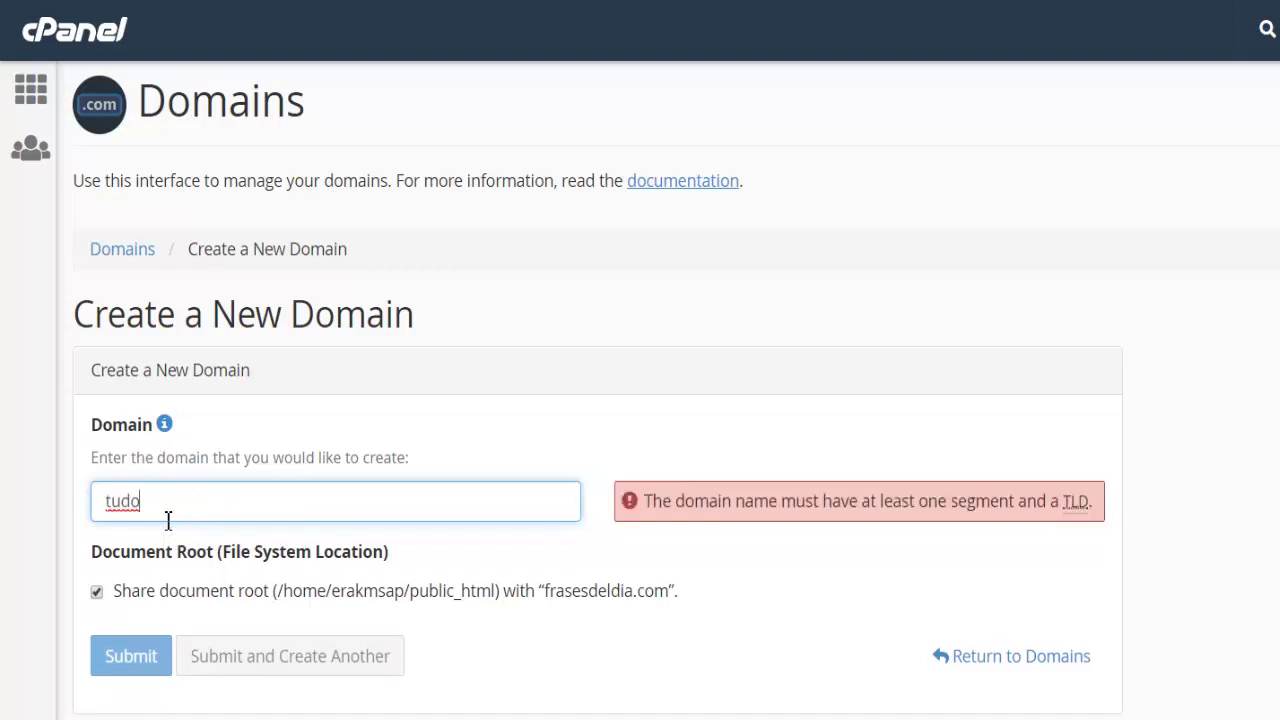
text(minio.com.)
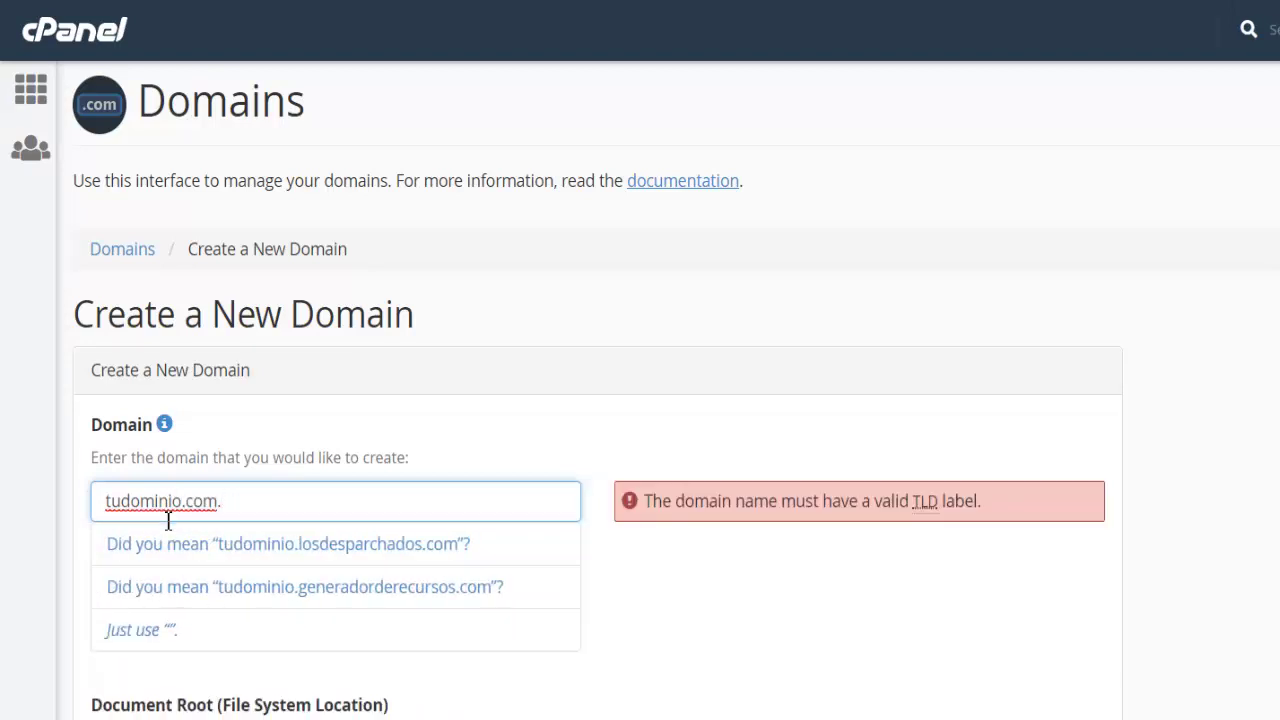
text(mx)
key(BackSpace)
key(BackSpace)
key(BackSpace)
key(BackSpace)
key(BackSpace)
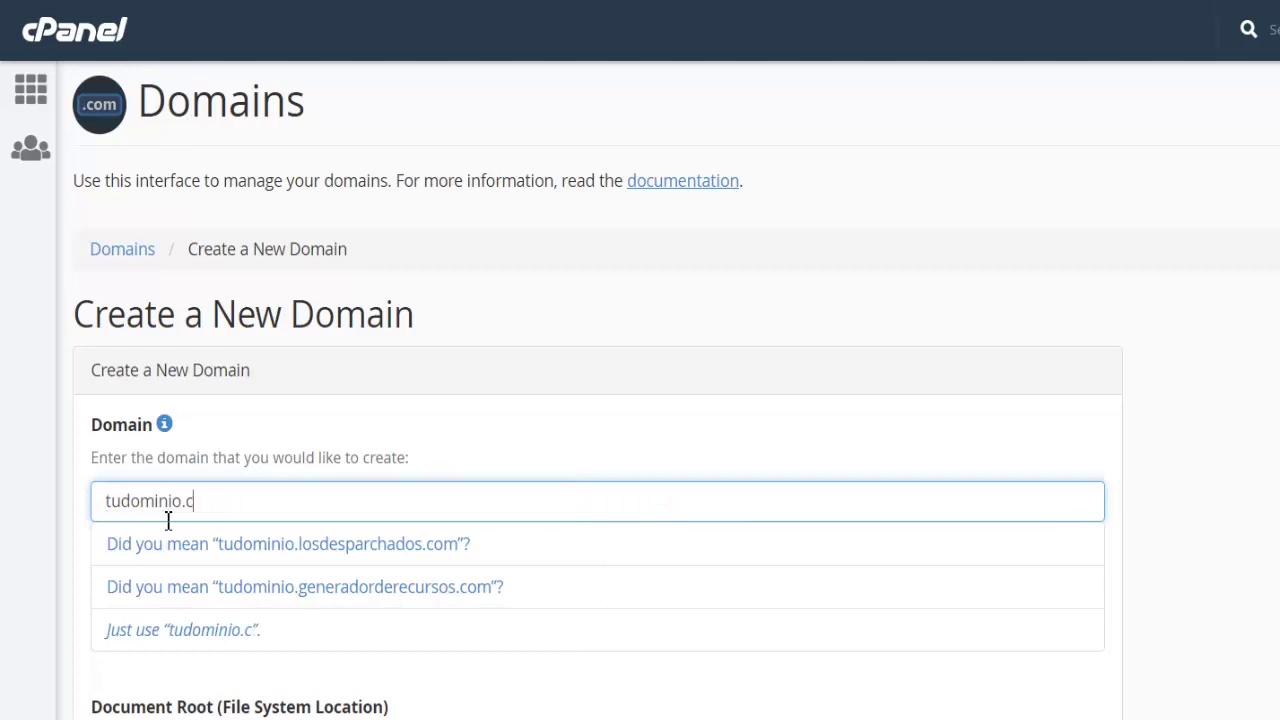
key(BackSpace)
text(m)
key(BackSpace)
key(BackSpace)
text(.co)
key(BackSpace)
key(BackSpace)
key(ctrl+a)
key(BackSpace)
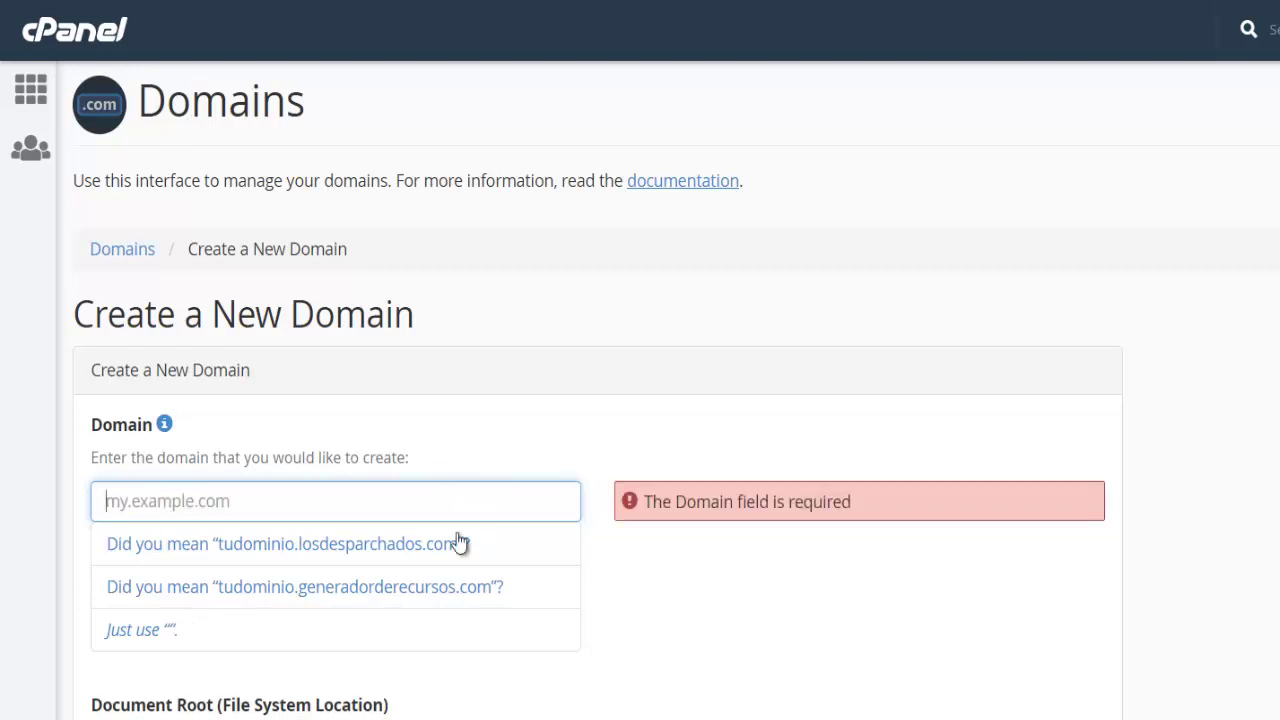
Try lkdndnss.com as the name of the new domain and clear the entry
text(lkdndnss)
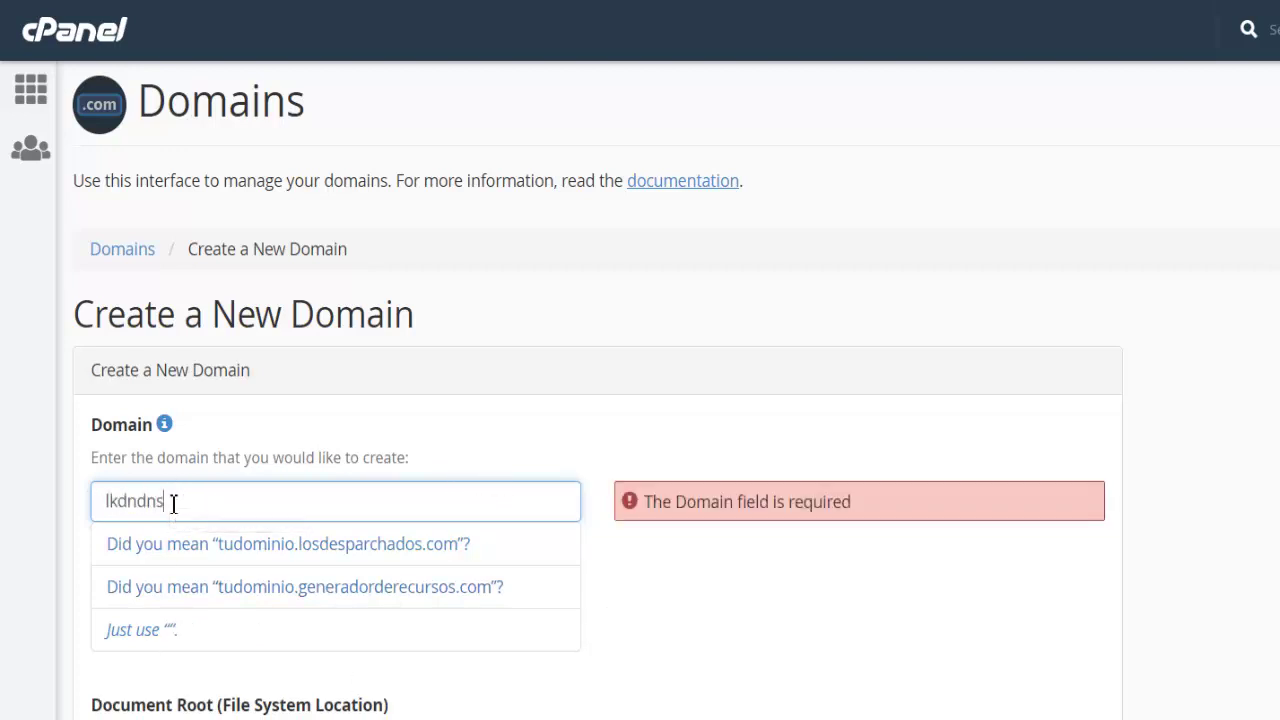
text(.com)
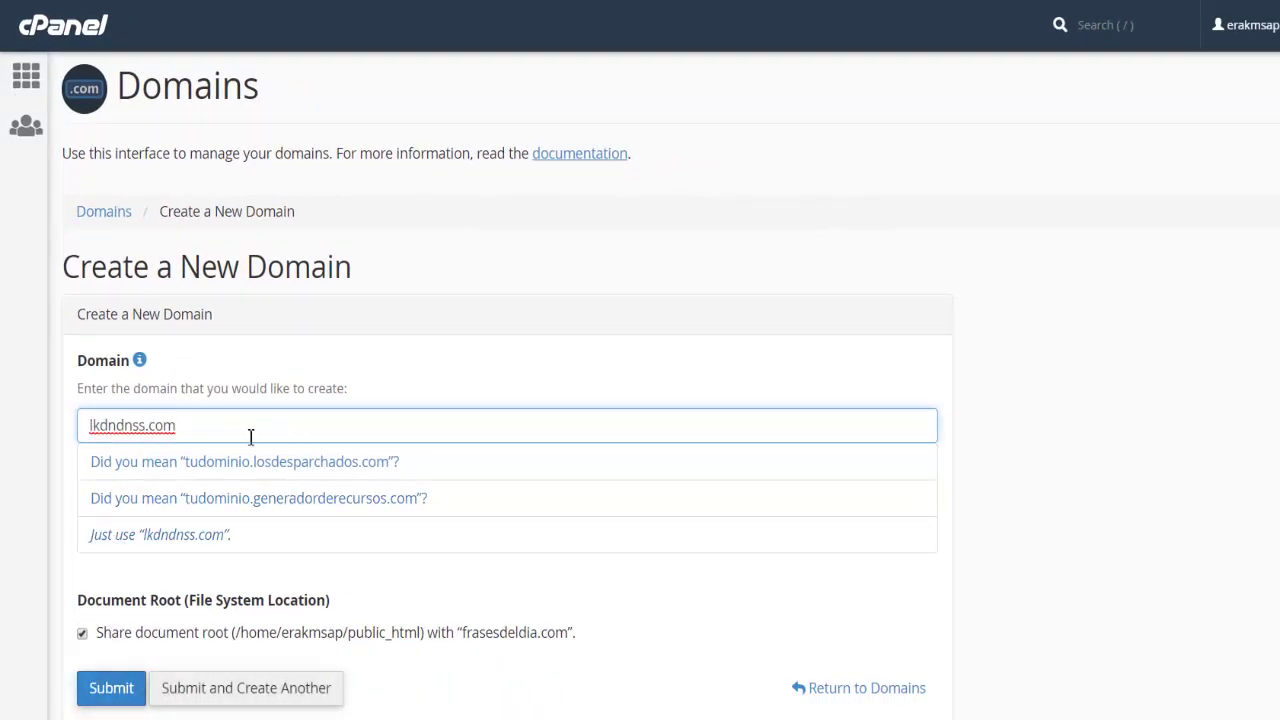
key(ctrl+shift+Left)
key(BackSpace)
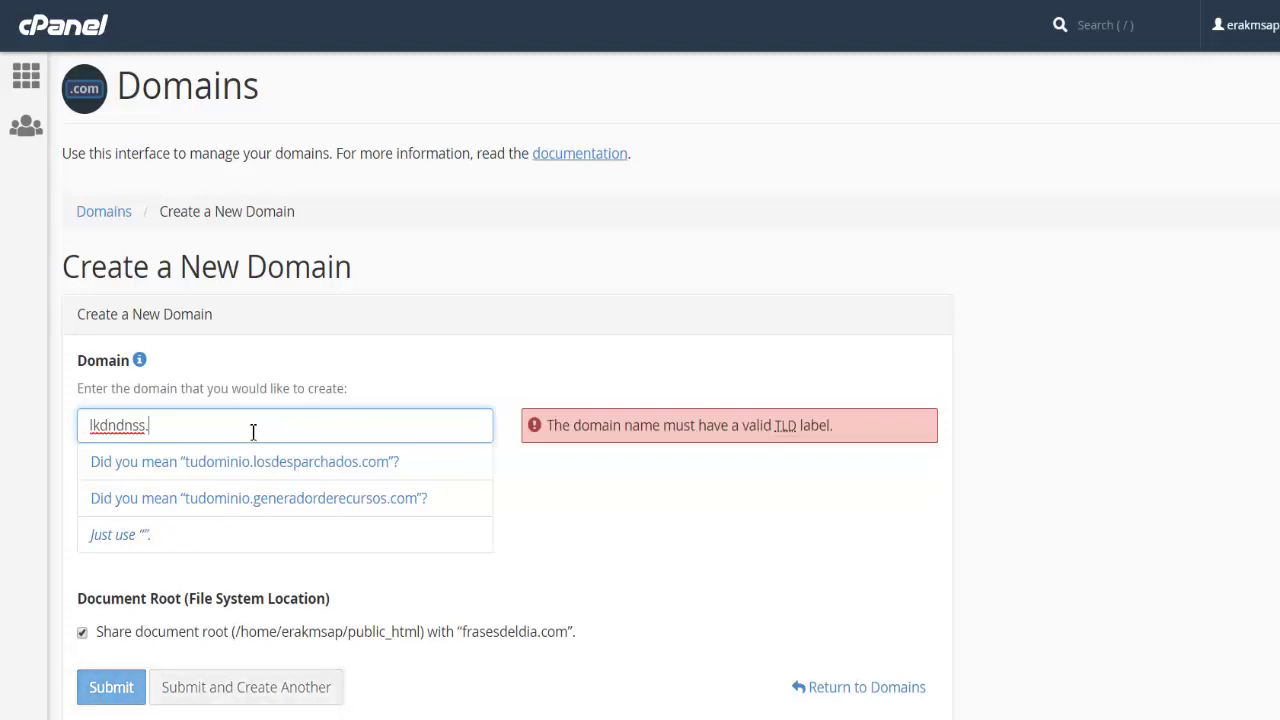
key(ctrl+shift+Left)
key(BackSpace)
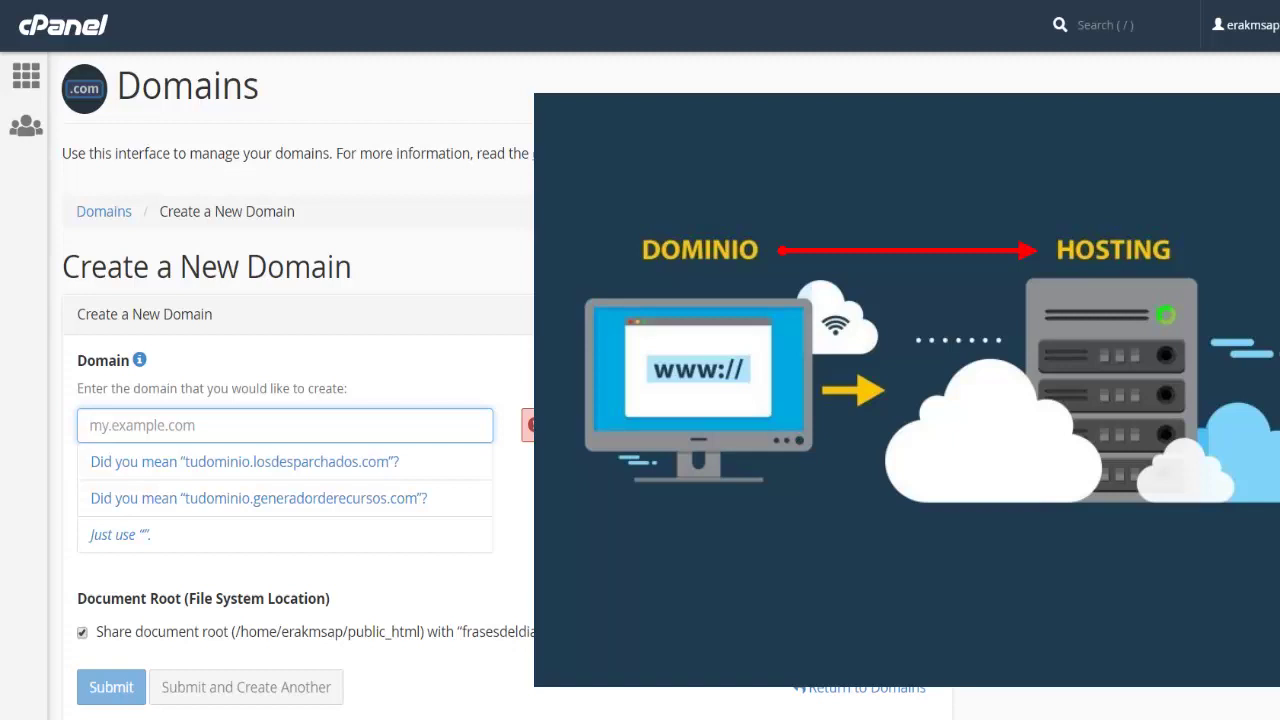
key(ctrl+plus)
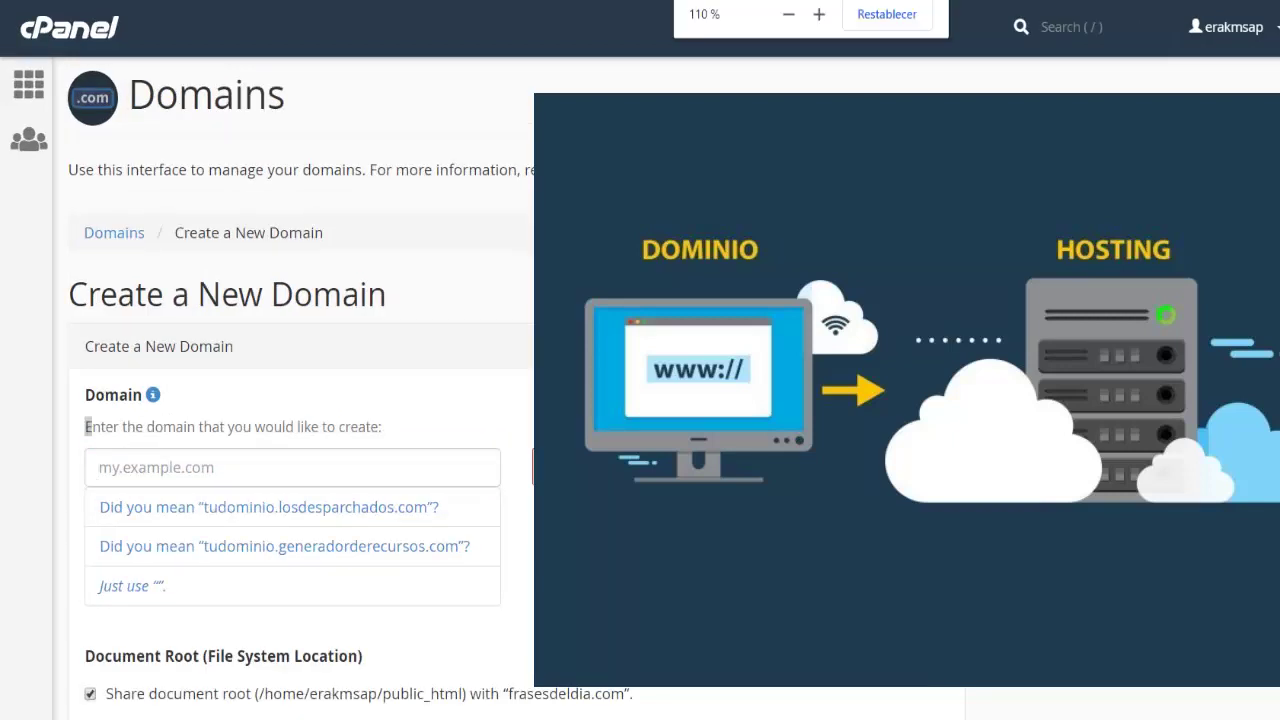
click(787, 14)
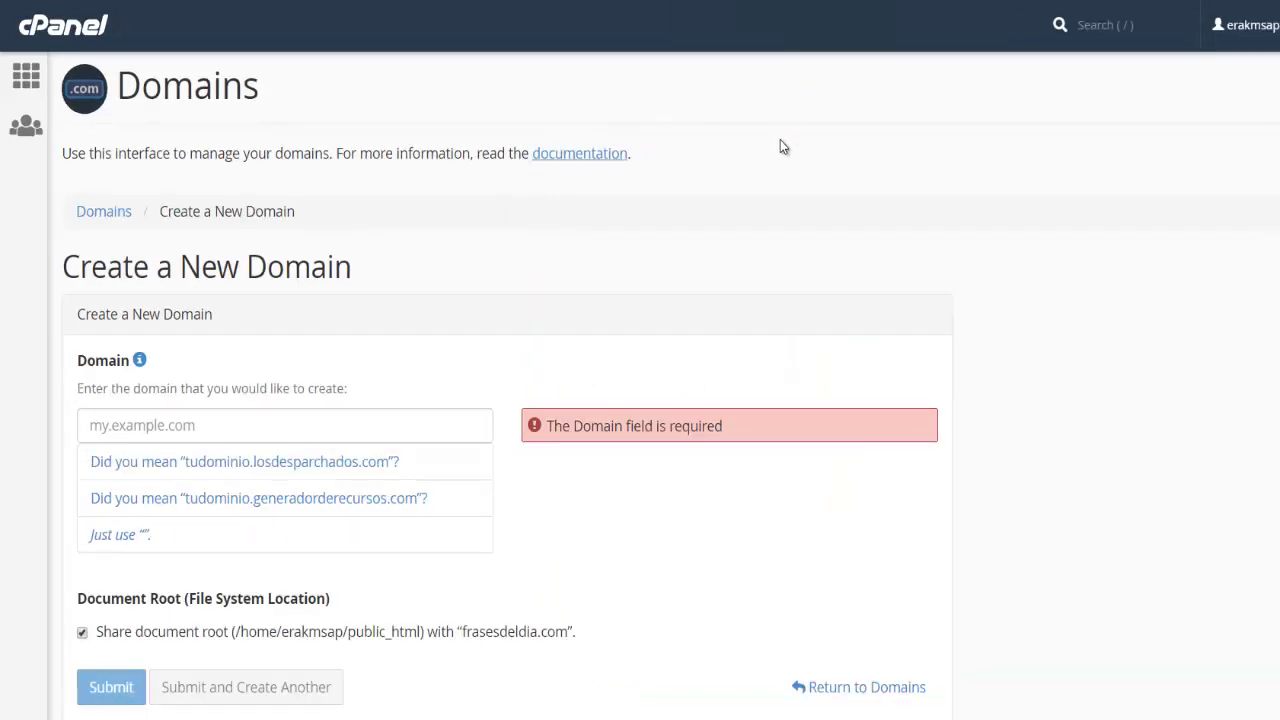